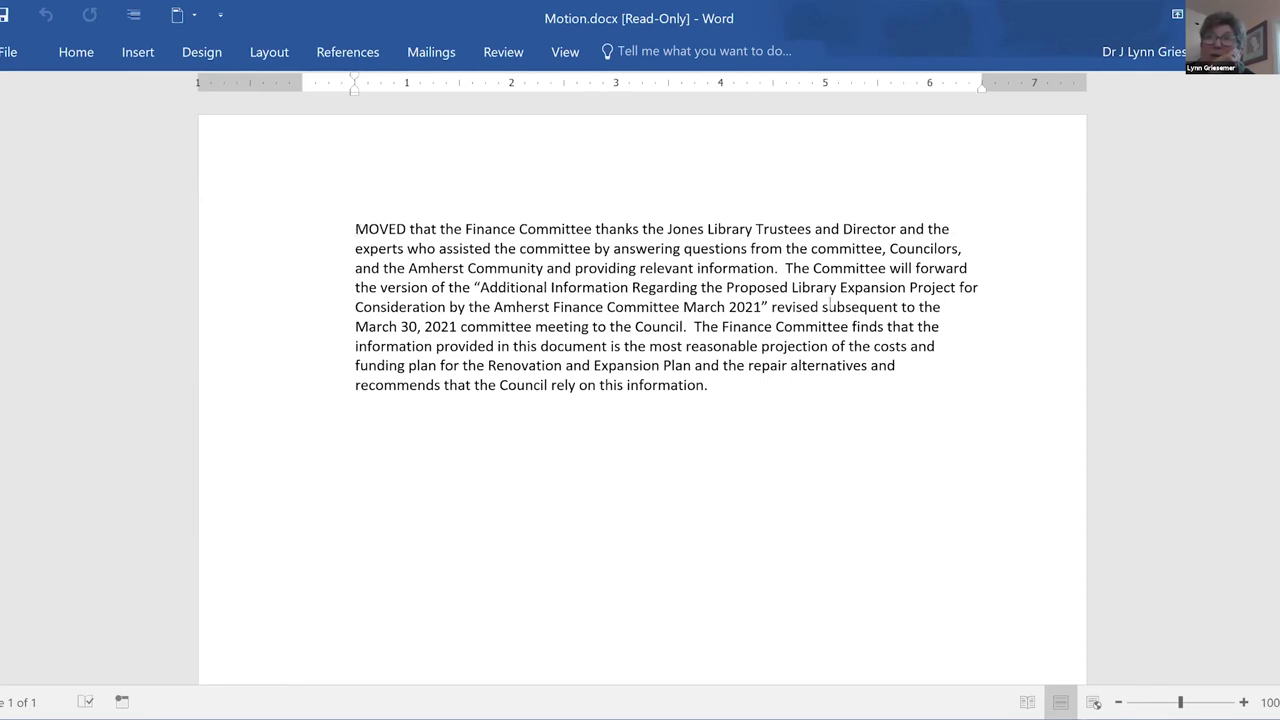
With change tracking turned on, replace "subsequent to the" with "based upon the" before "March 30, 2021 committee meeting"
{"action": "left_click_drag", "start_coordinate": [823, 307], "coordinate": [938, 309]}
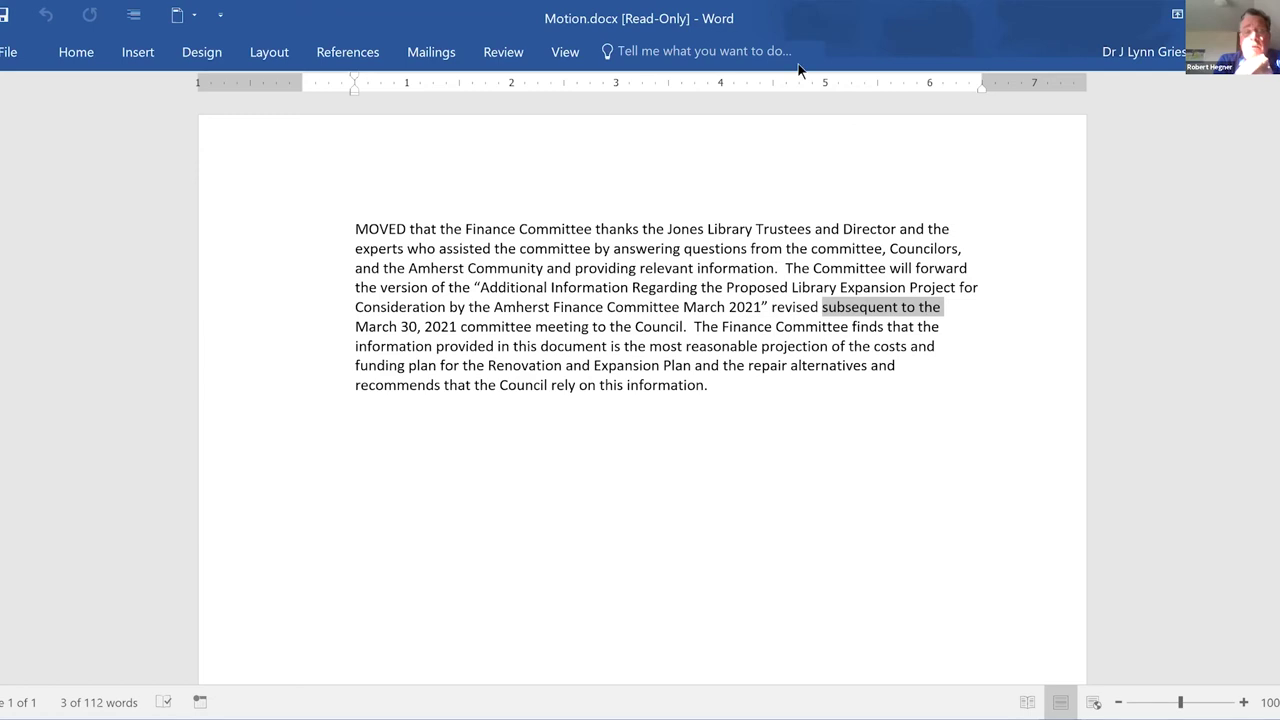
{"action": "left_click", "coordinate": [502, 56]}
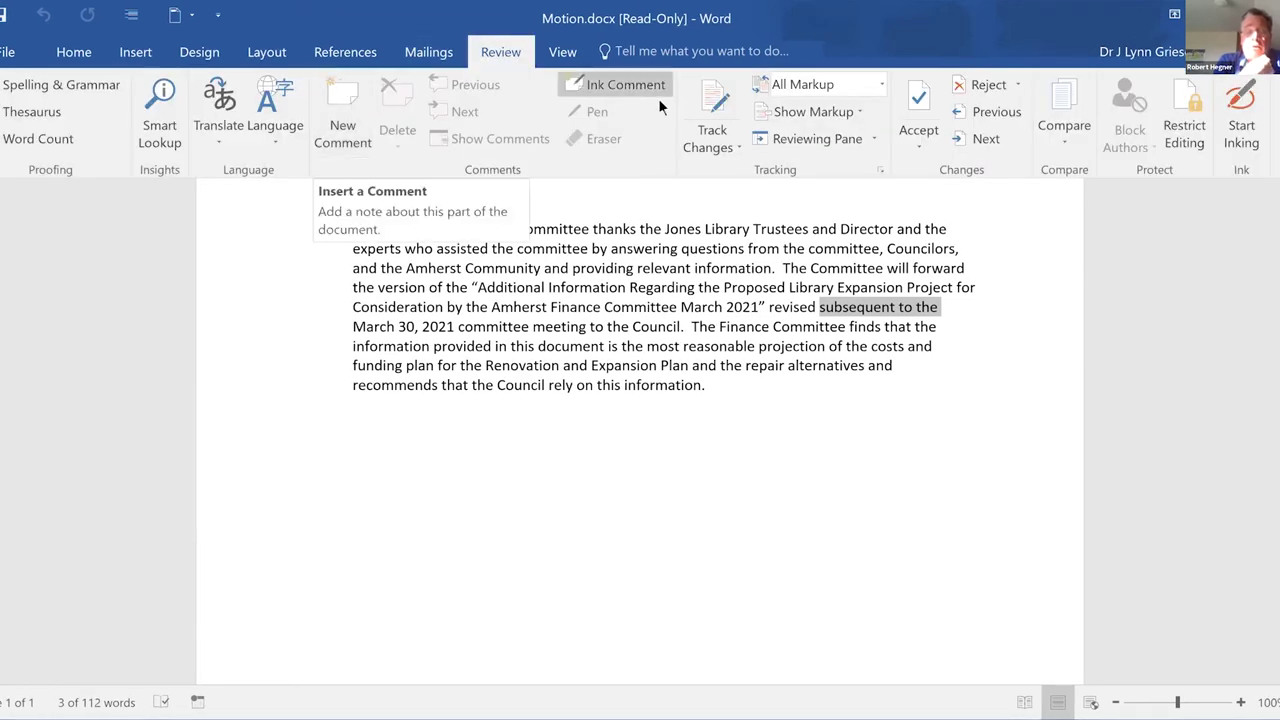
{"action": "left_click", "coordinate": [720, 101]}
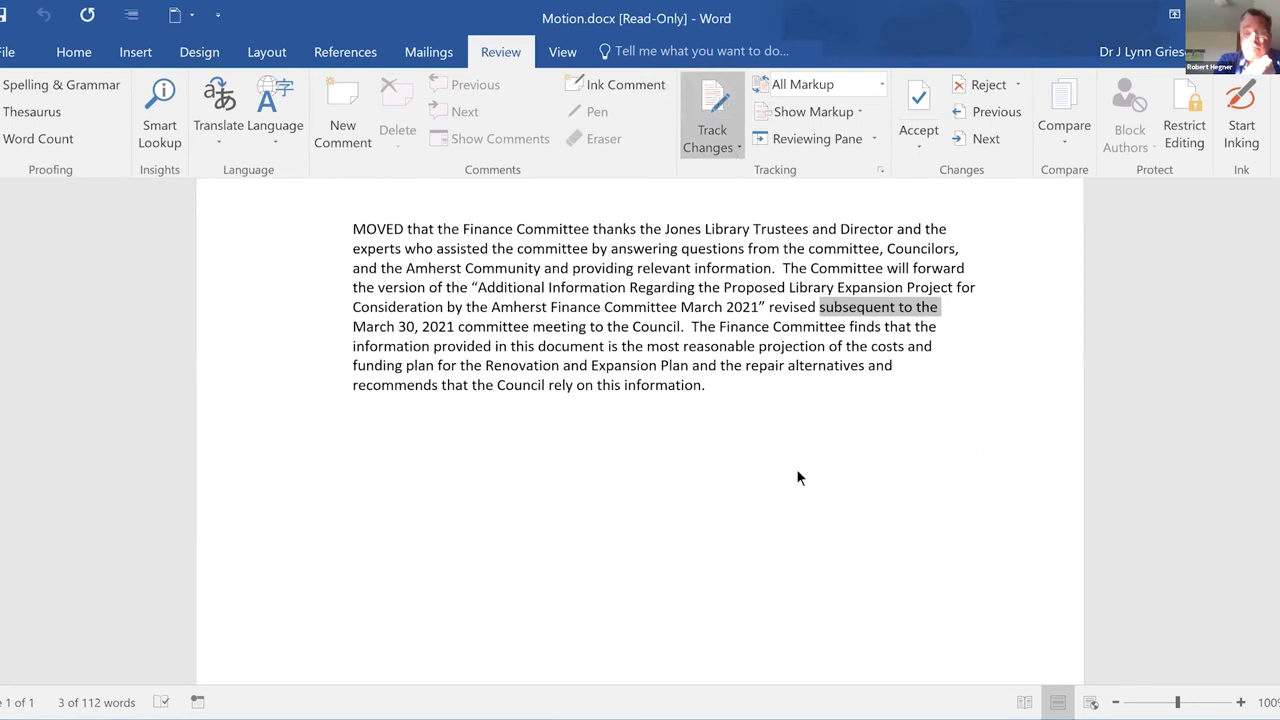
{"action": "type", "text": "base"}
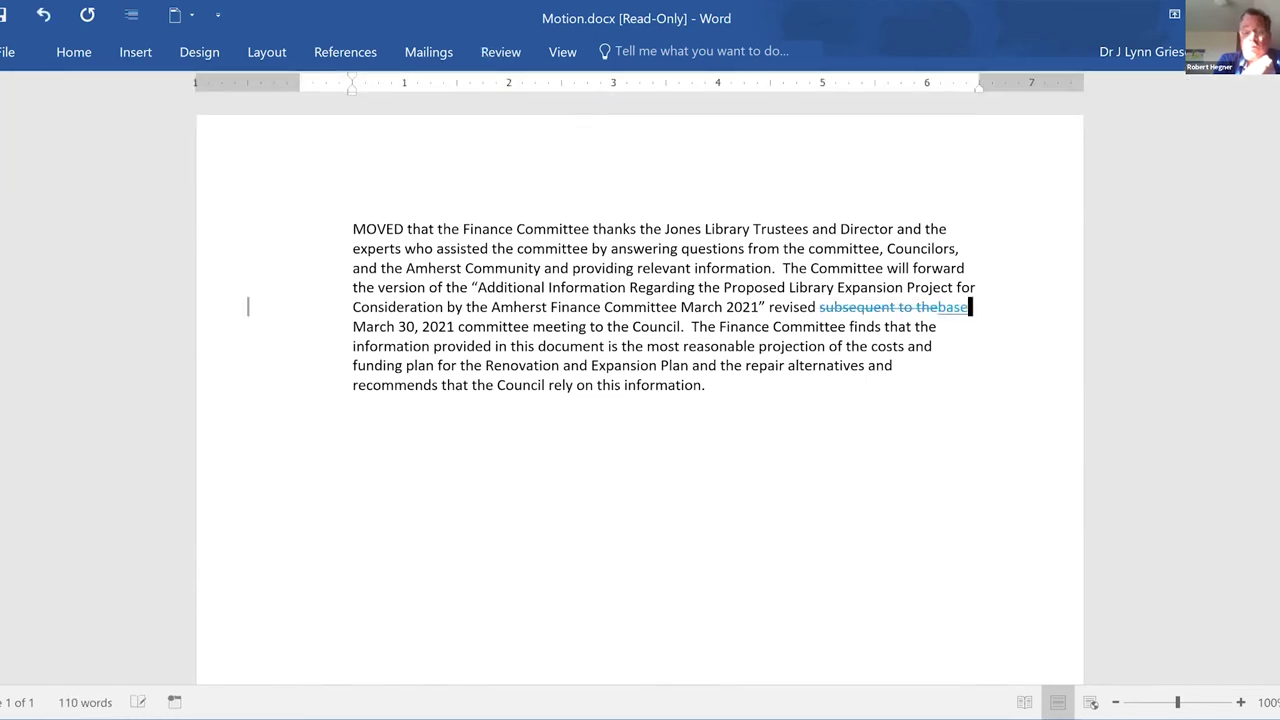
{"action": "type", "text": "d u"}
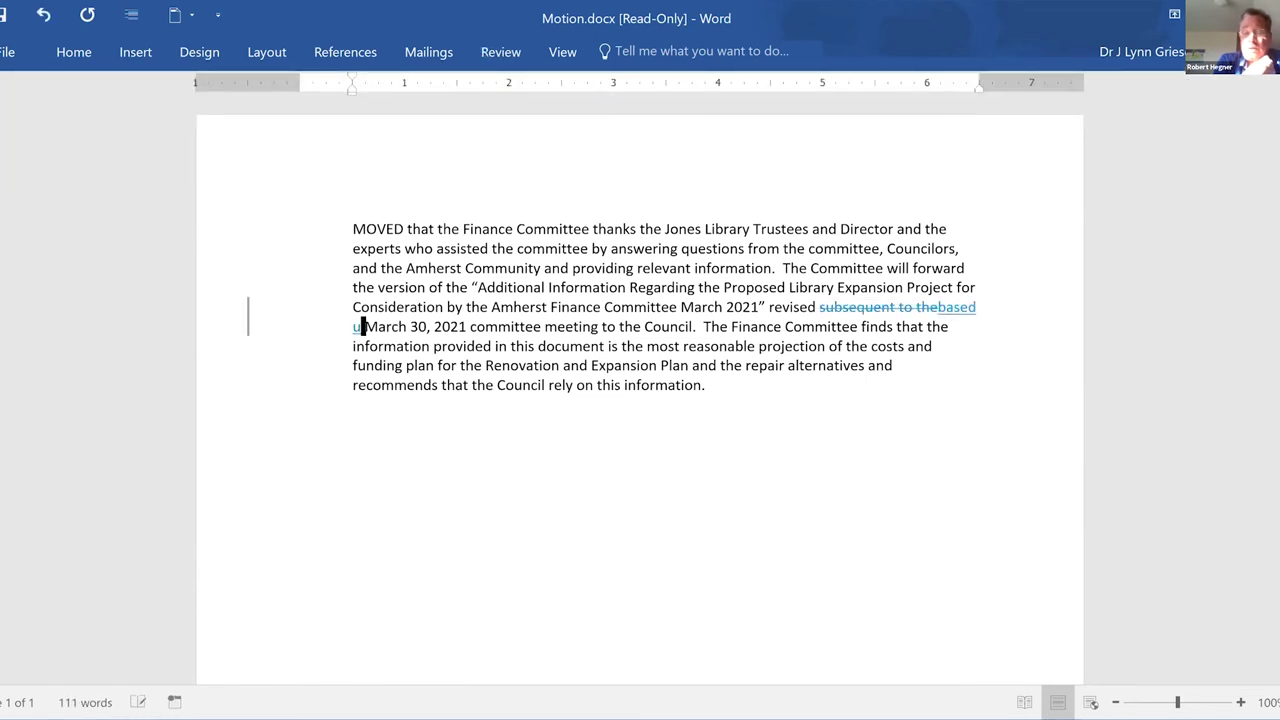
{"action": "type", "text": "pon the"}
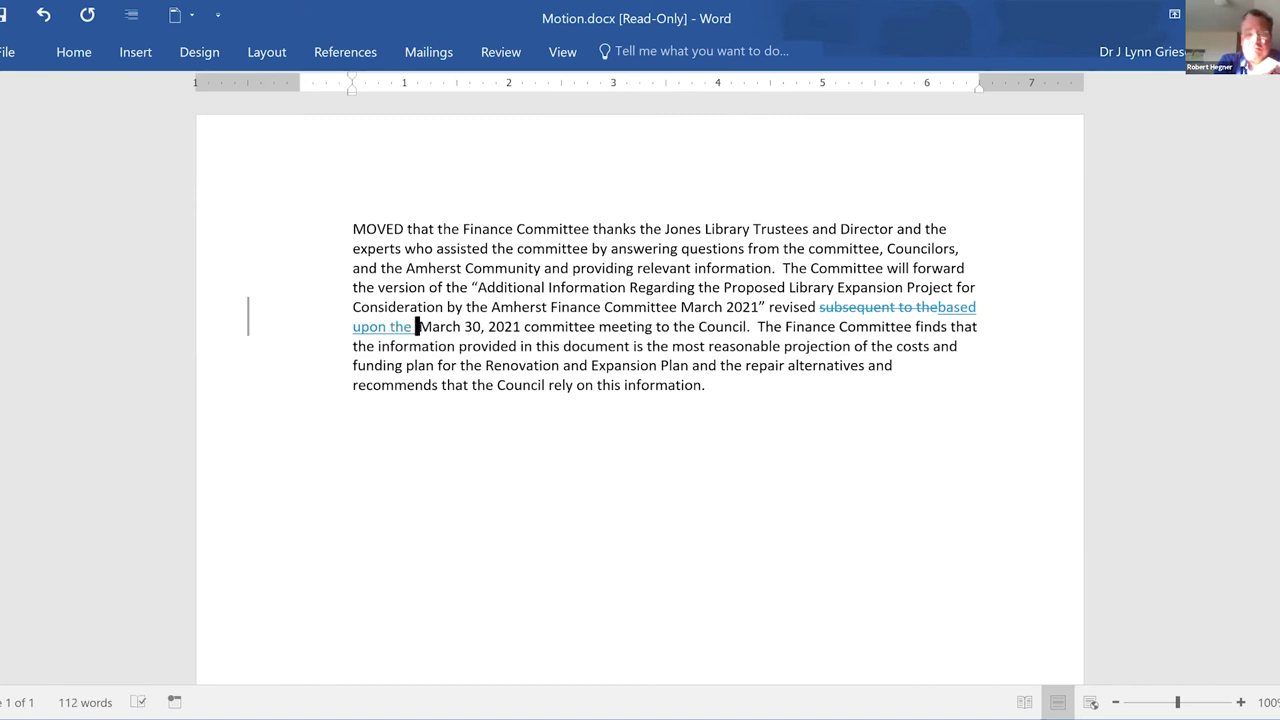
{"action": "key", "text": "BackSpace"}
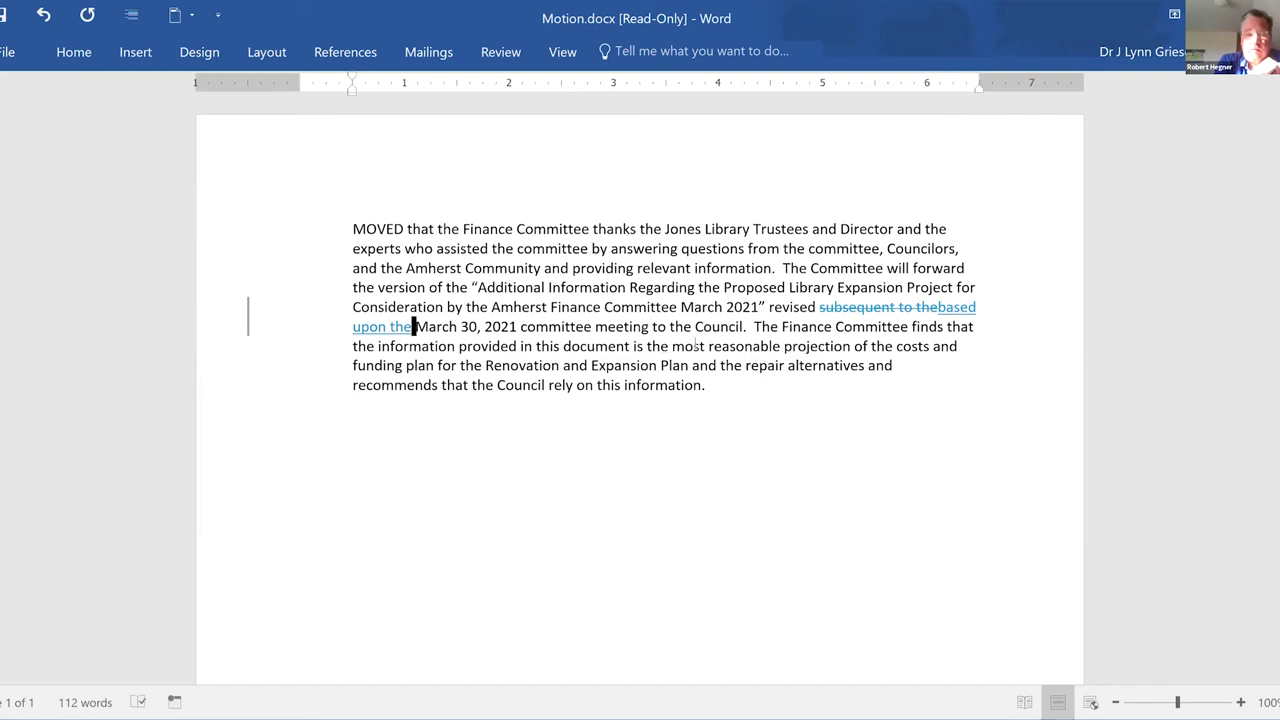
Replace "the most" with "a" before "reasonable projection", and accept all changes in the motion while stopping change tracking
{"action": "left_click_drag", "start_coordinate": [647, 346], "coordinate": [701, 349]}
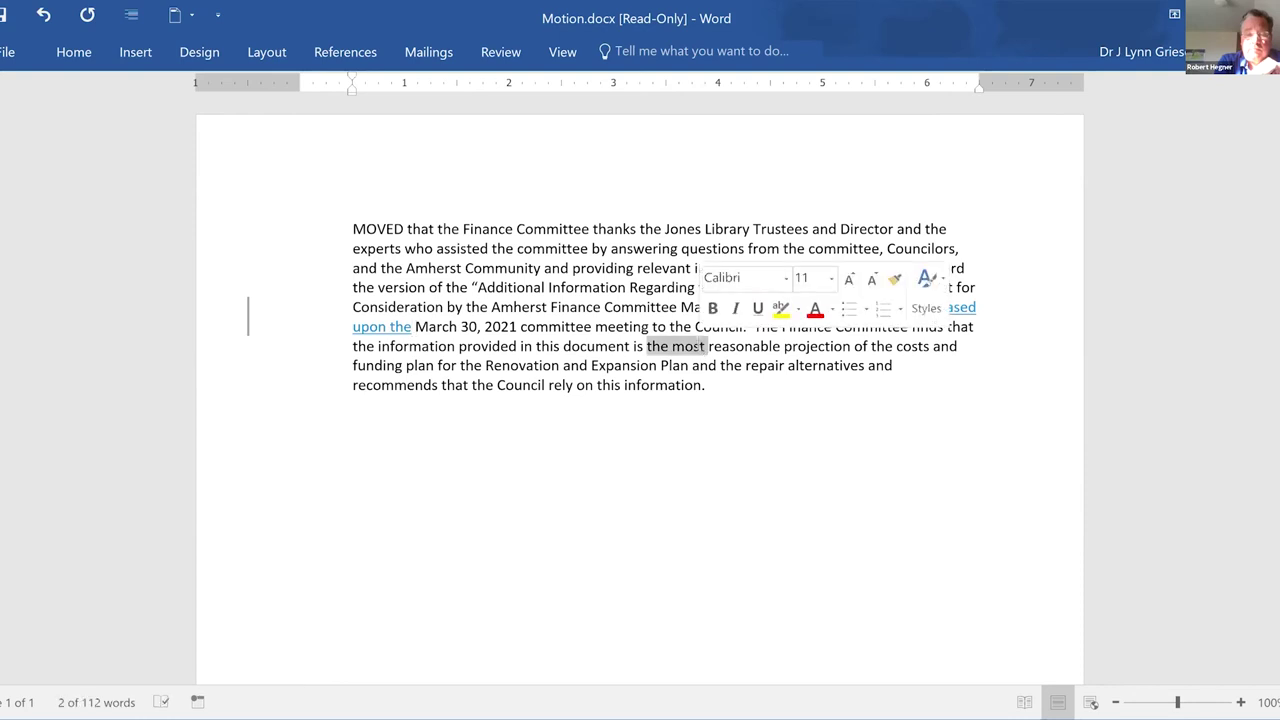
{"action": "type", "text": "a"}
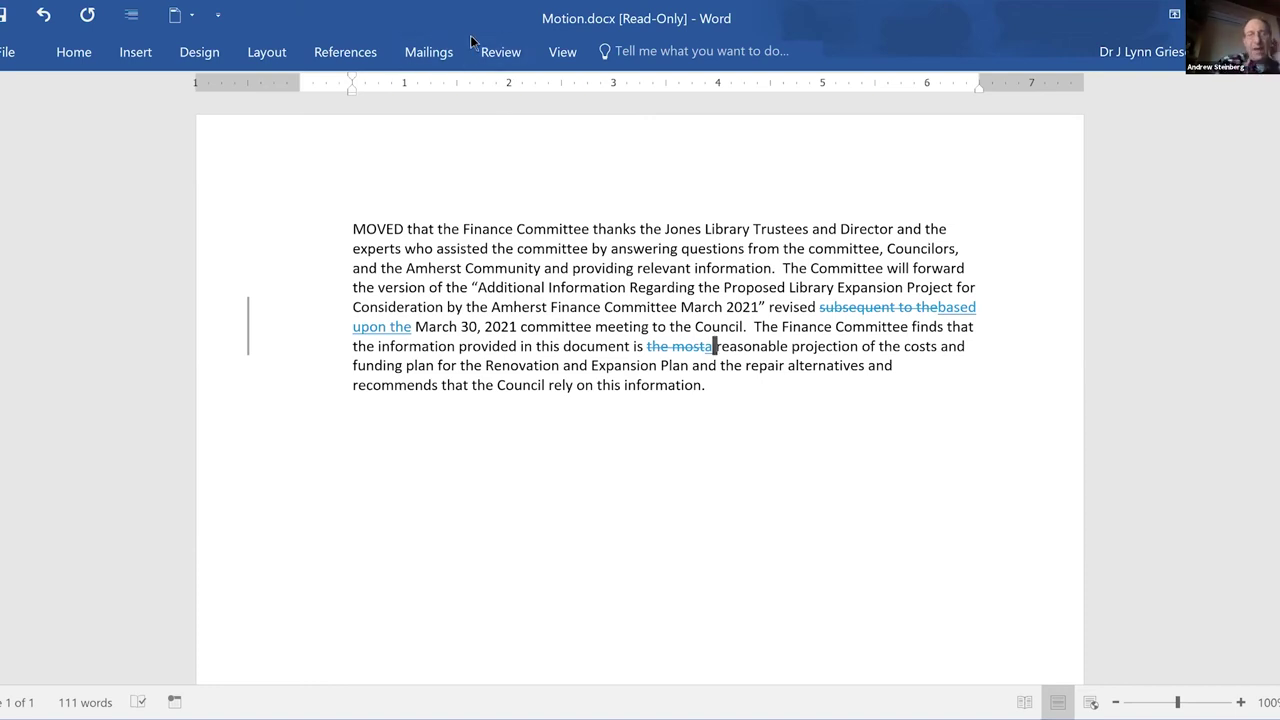
{"action": "left_click", "coordinate": [497, 52]}
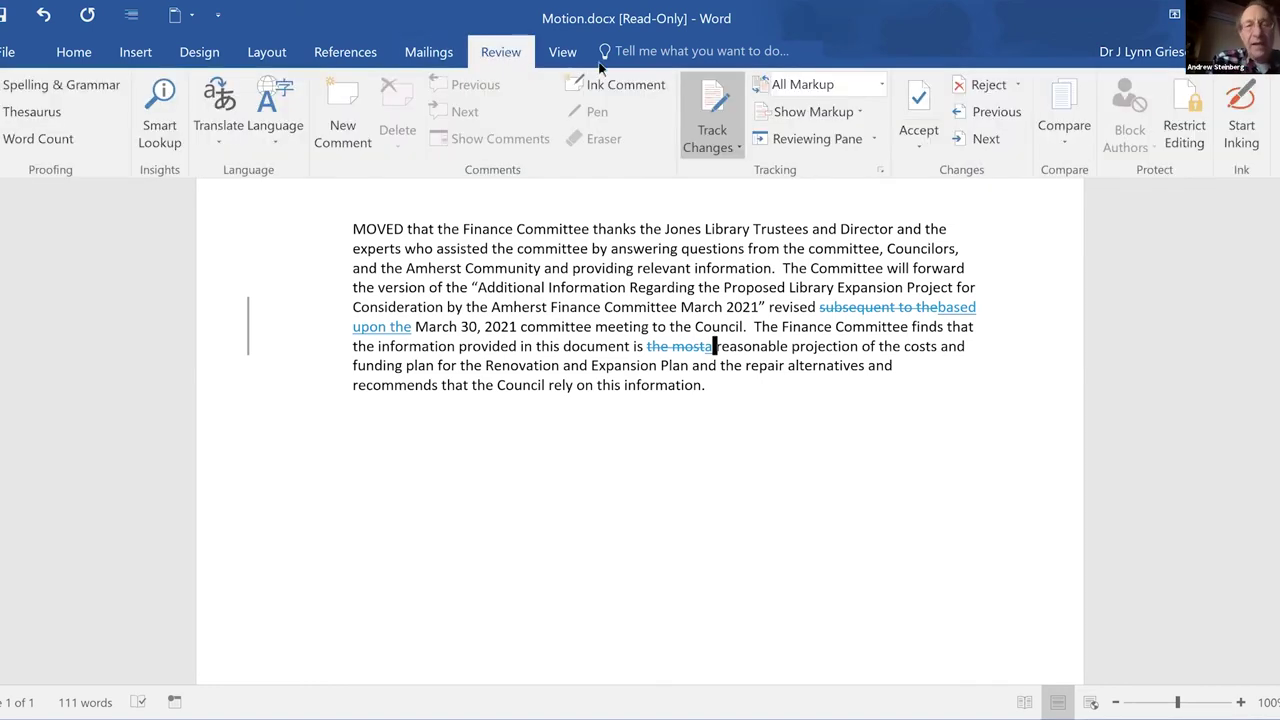
{"action": "left_click", "coordinate": [923, 140]}
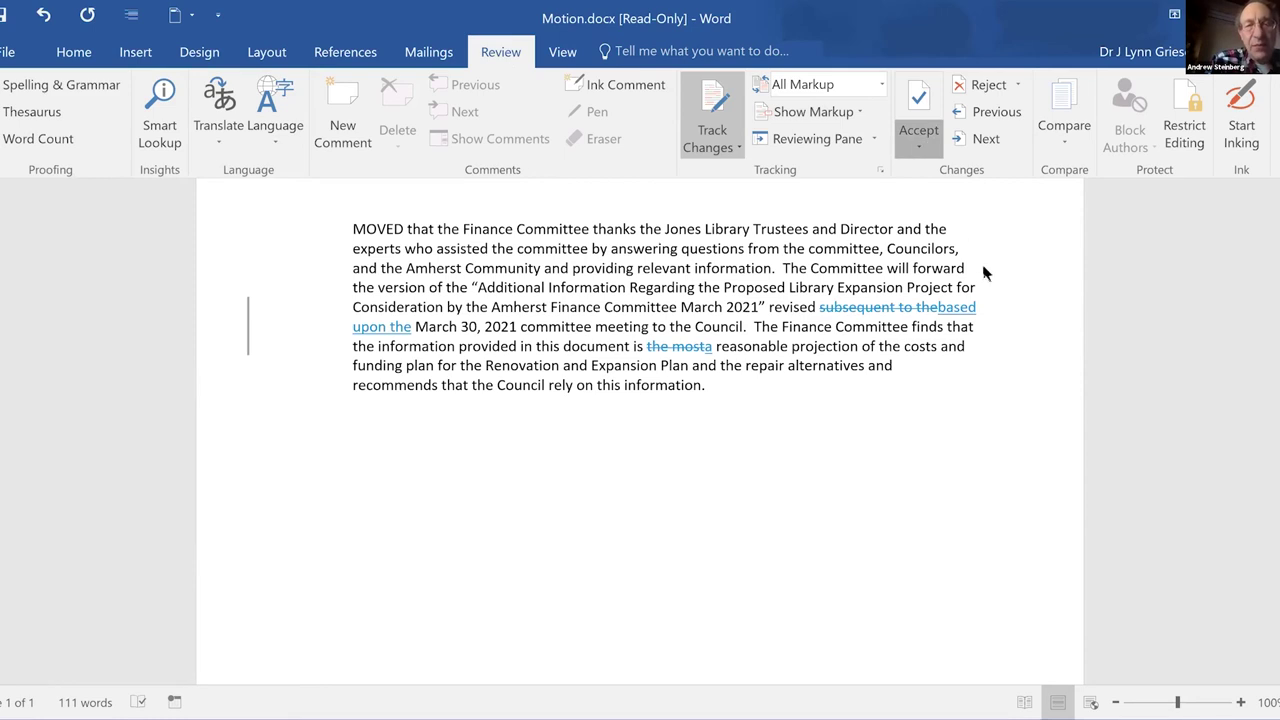
{"action": "left_click", "coordinate": [988, 277]}
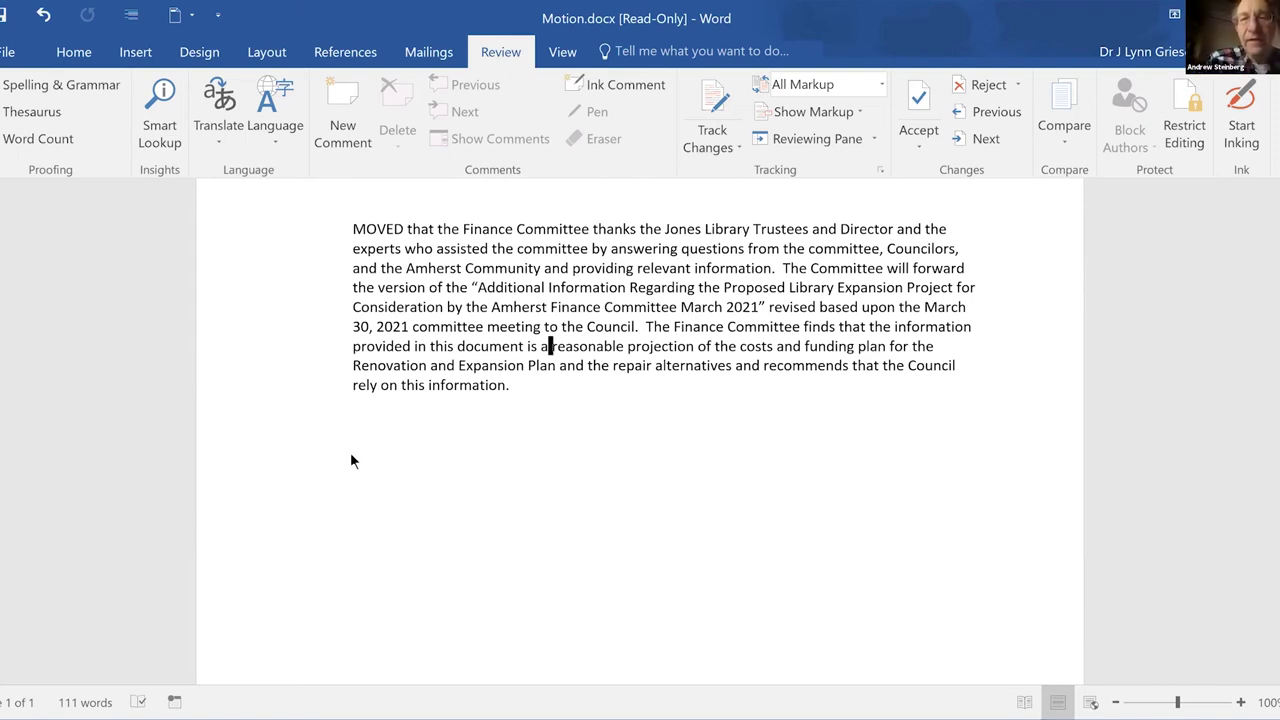
Start saving the read-only motion as a new copy, browsing to the Desktop folder as its location
{"action": "left_click", "coordinate": [3, 52]}
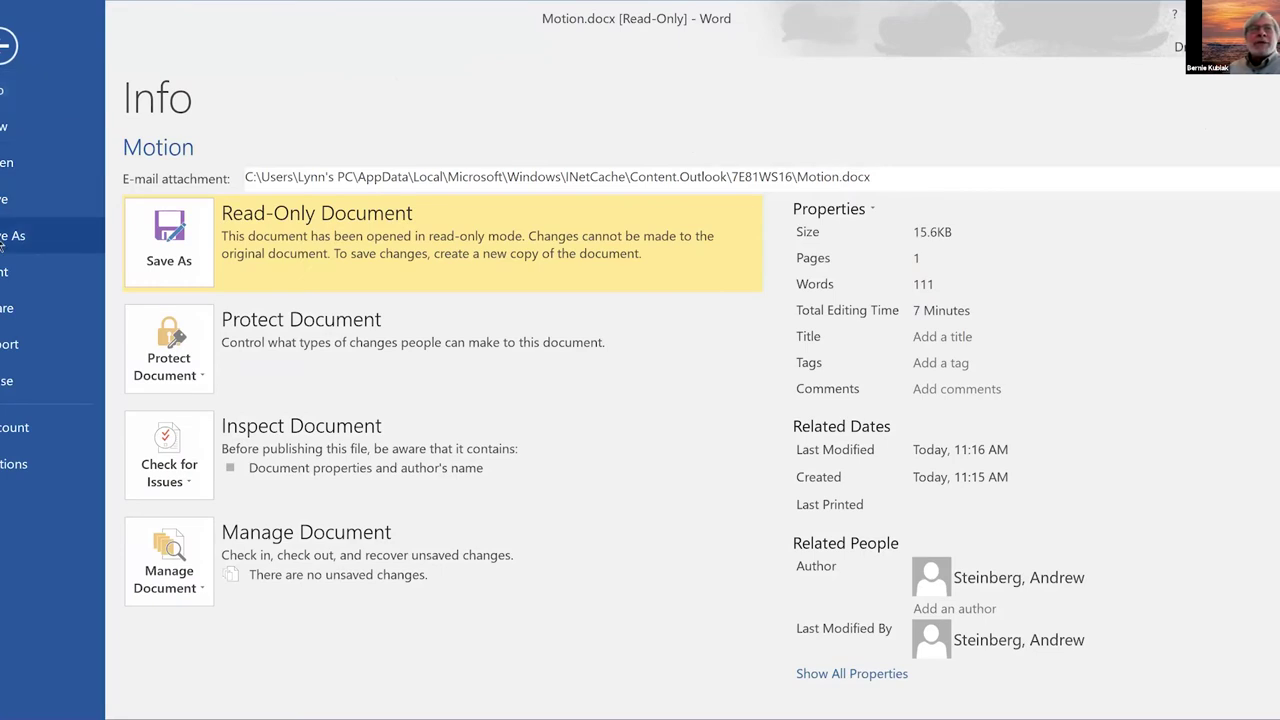
{"action": "left_click", "coordinate": [25, 232]}
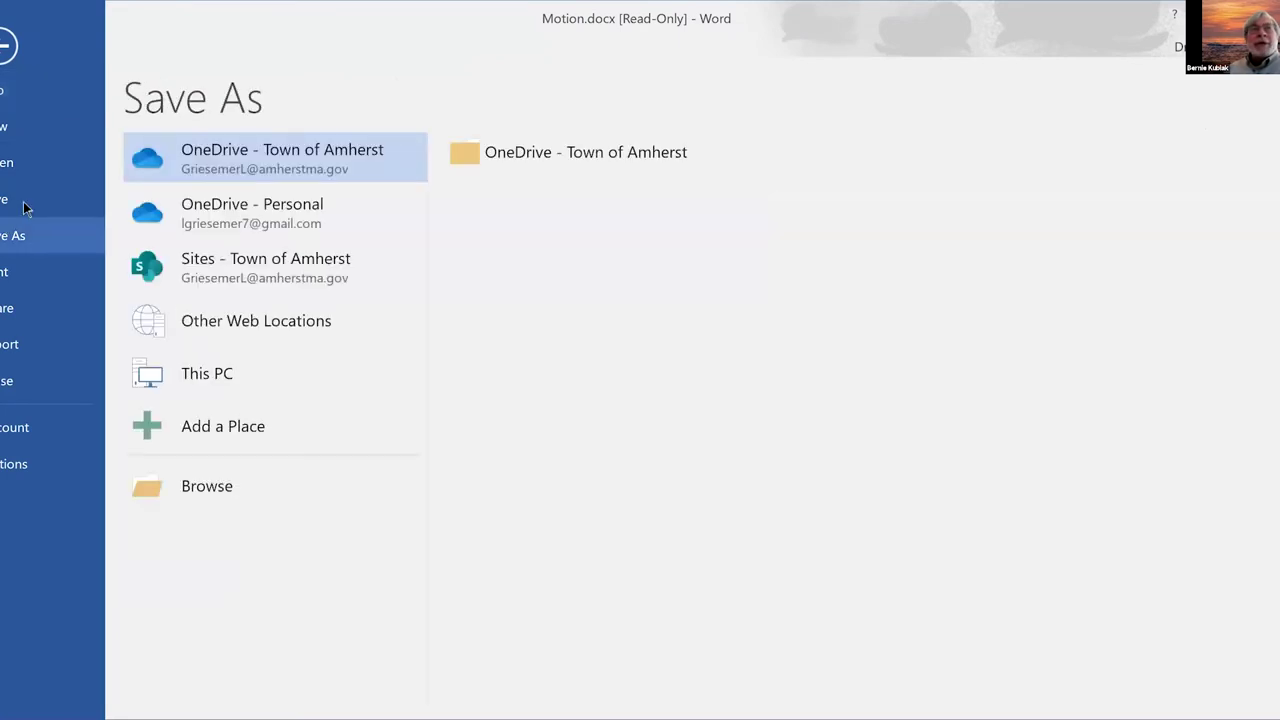
{"action": "left_click", "coordinate": [330, 487]}
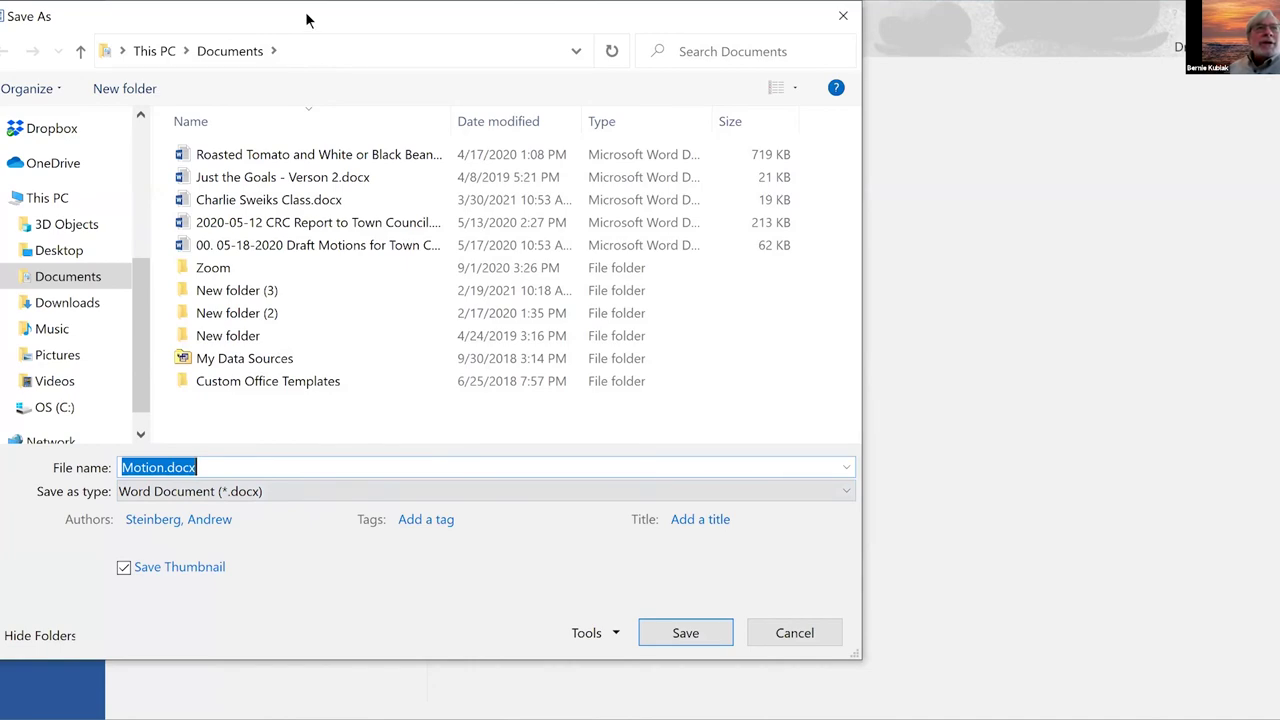
{"action": "left_click_drag", "start_coordinate": [306, 18], "coordinate": [642, 17]}
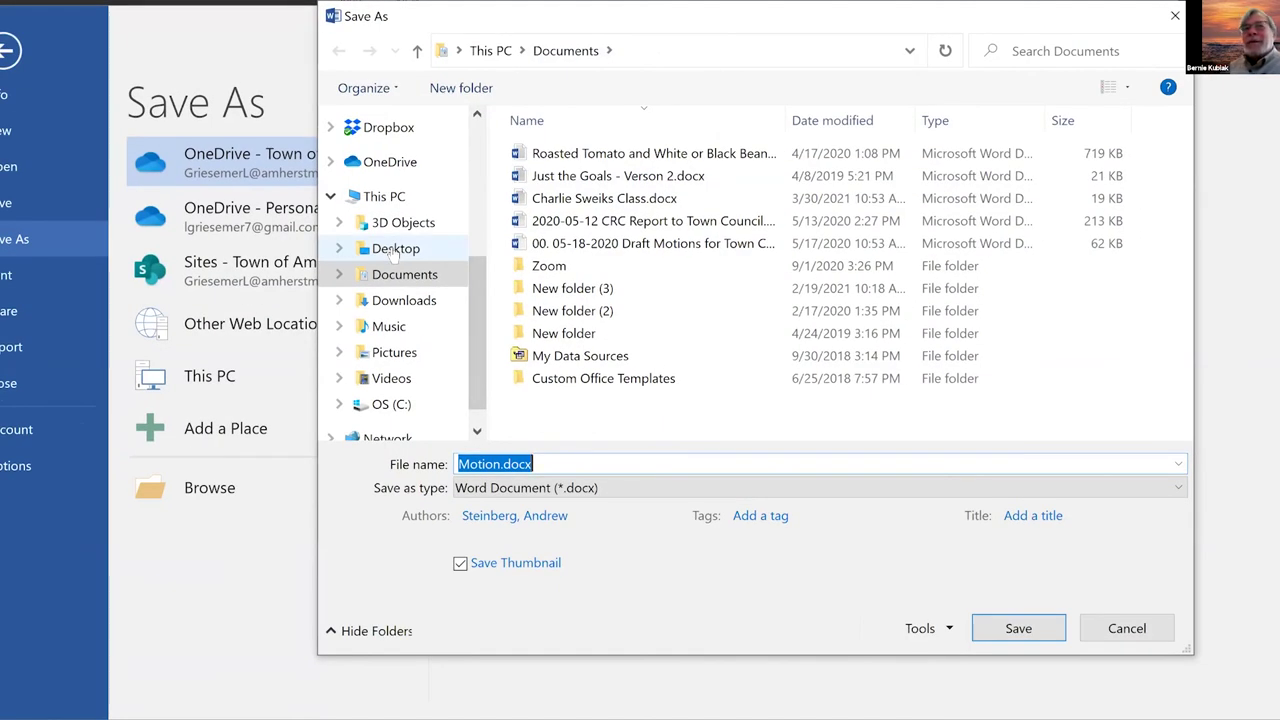
{"action": "left_click", "coordinate": [393, 252]}
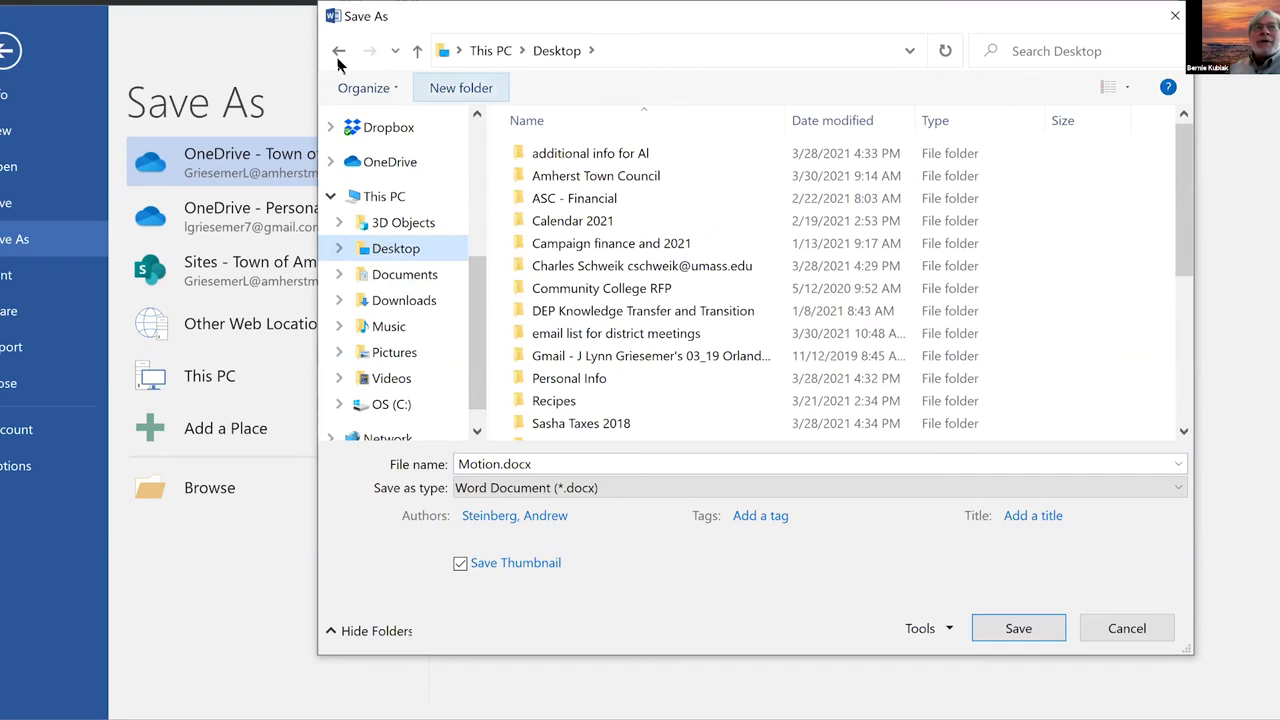
Name the copy "Motion from Fin Com.docx"
{"action": "left_click", "coordinate": [501, 464]}
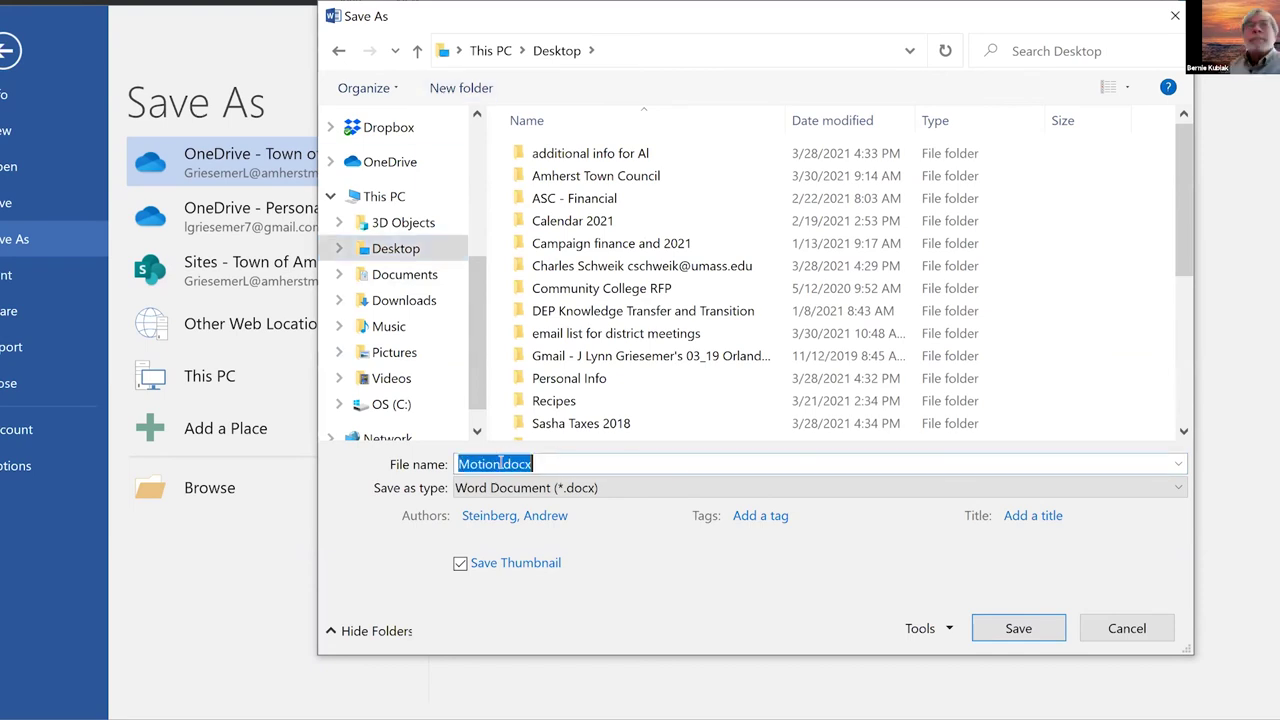
{"action": "left_click", "coordinate": [501, 464]}
{"action": "type", "text": "for"}
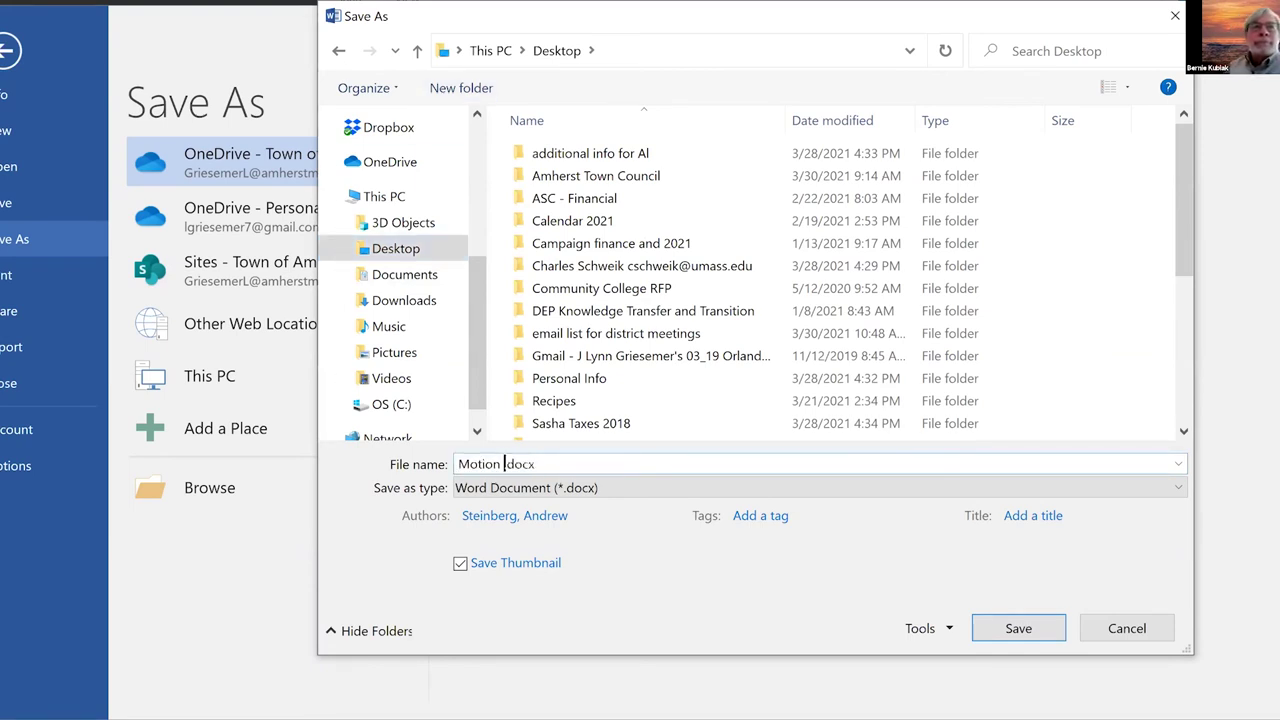
{"action": "key", "text": "BackSpace"}
{"action": "key", "text": "BackSpace"}
{"action": "key", "text": "BackSpace"}
{"action": "type", "text": "rom Fi"}
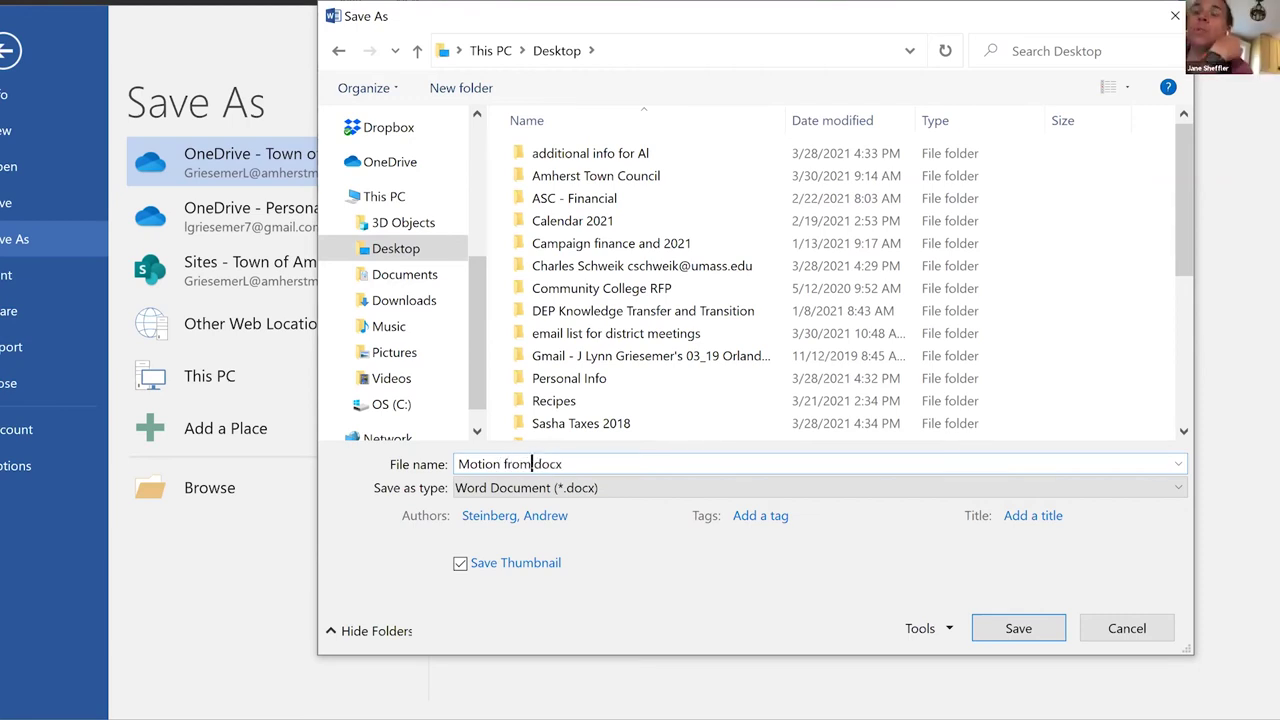
{"action": "type", "text": "n Com"}
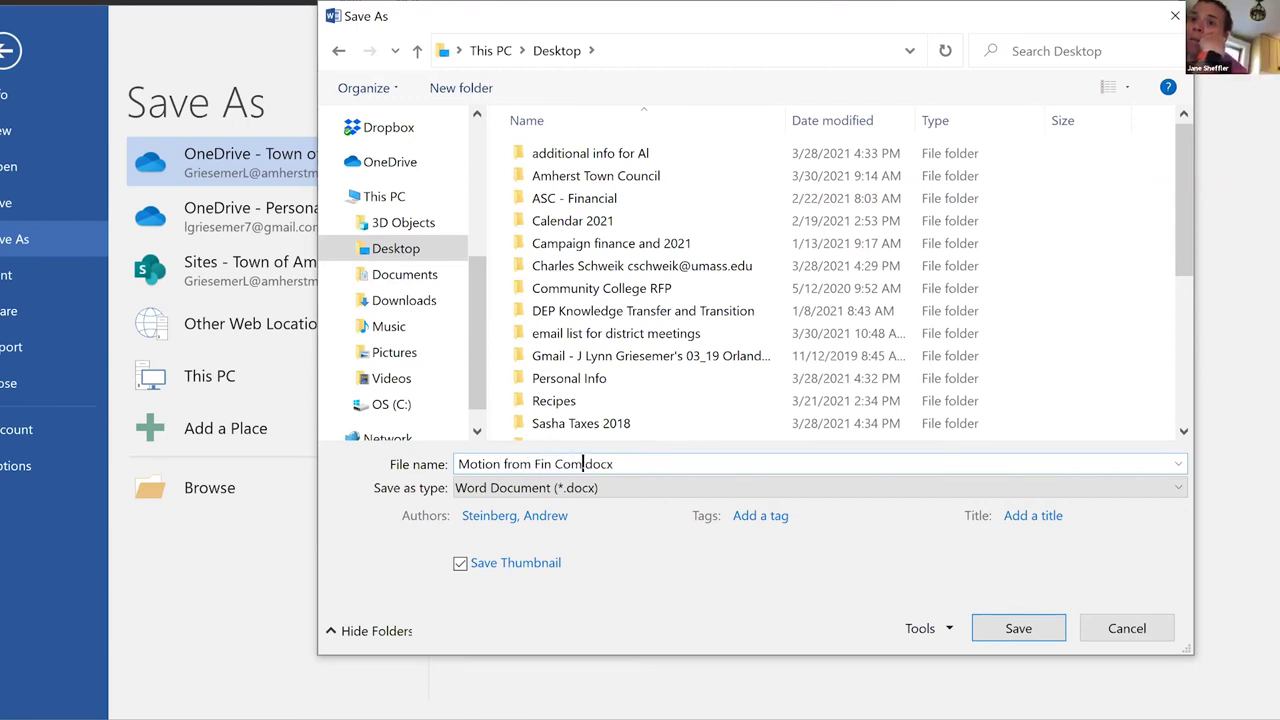
Save the copy in the Meeting materials folder of Meeting - March 30, 2021, within Amherst Town Council's Finance Committee Meetings - 2021
{"action": "scroll", "coordinate": [480, 330], "scroll_direction": "down", "scroll_amount": 1}
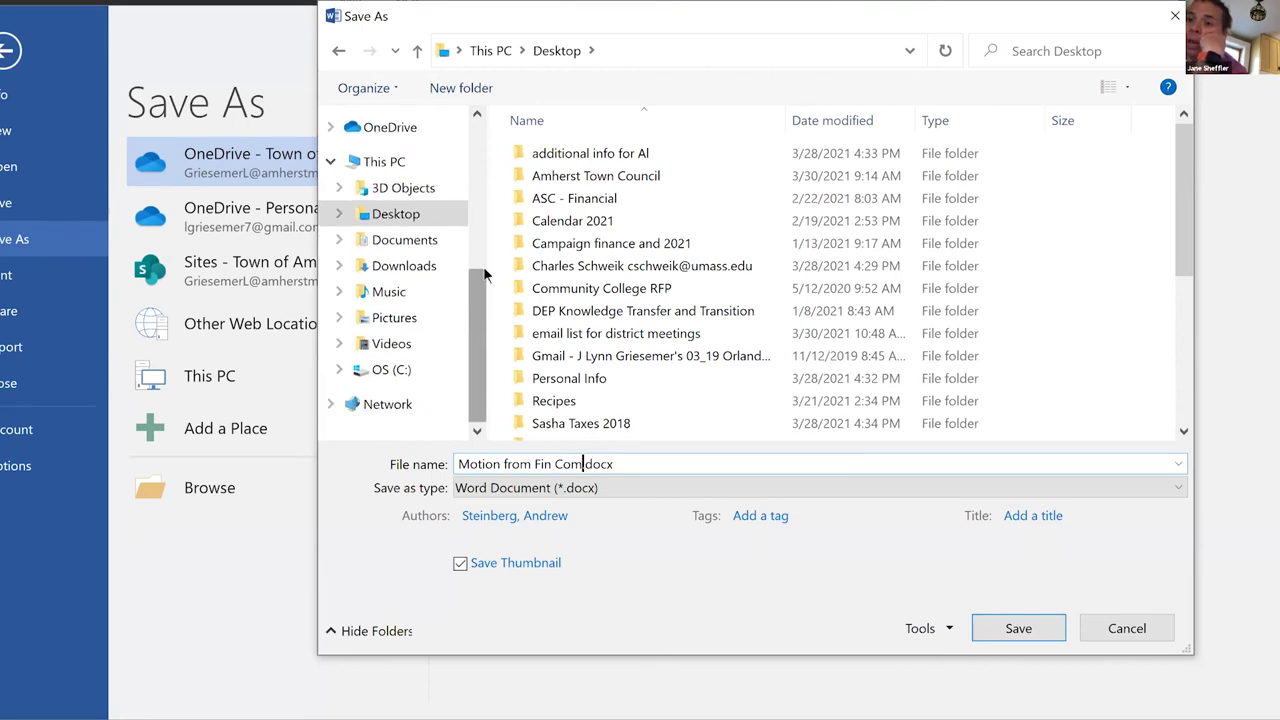
{"action": "left_click", "coordinate": [566, 175]}
{"action": "double_click", "coordinate": [566, 175]}
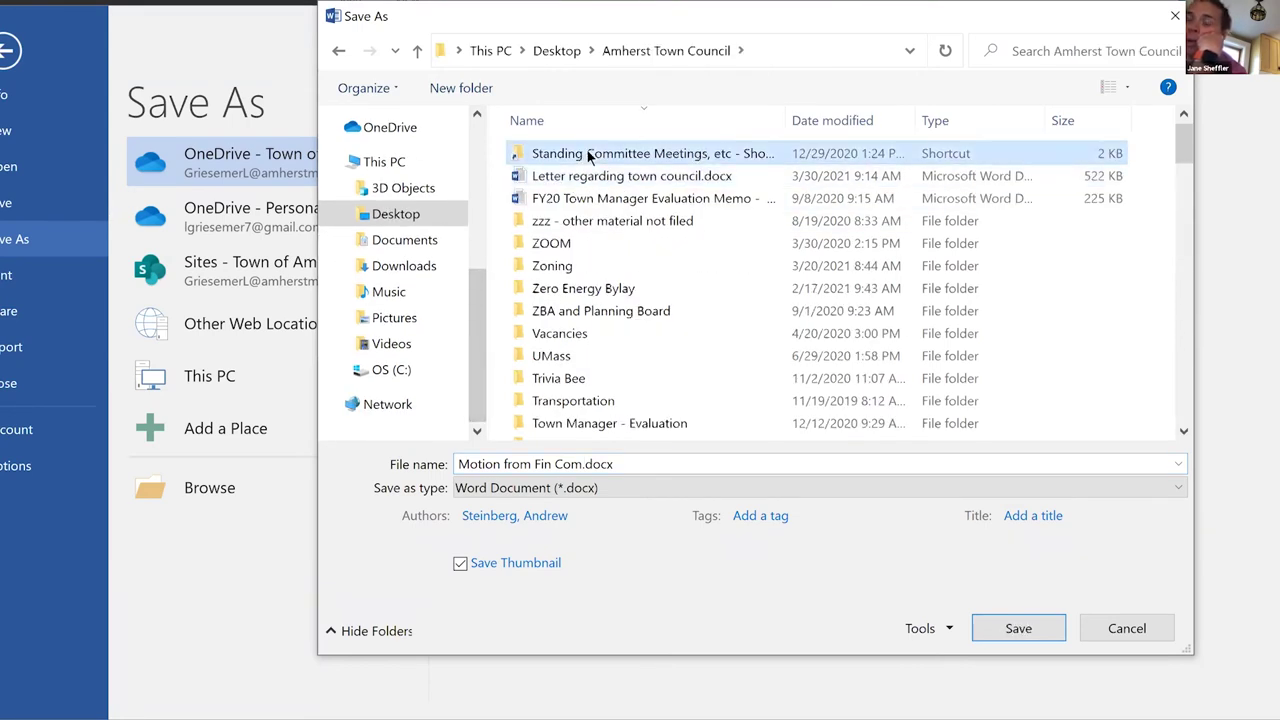
{"action": "double_click", "coordinate": [586, 148]}
{"action": "double_click", "coordinate": [602, 197]}
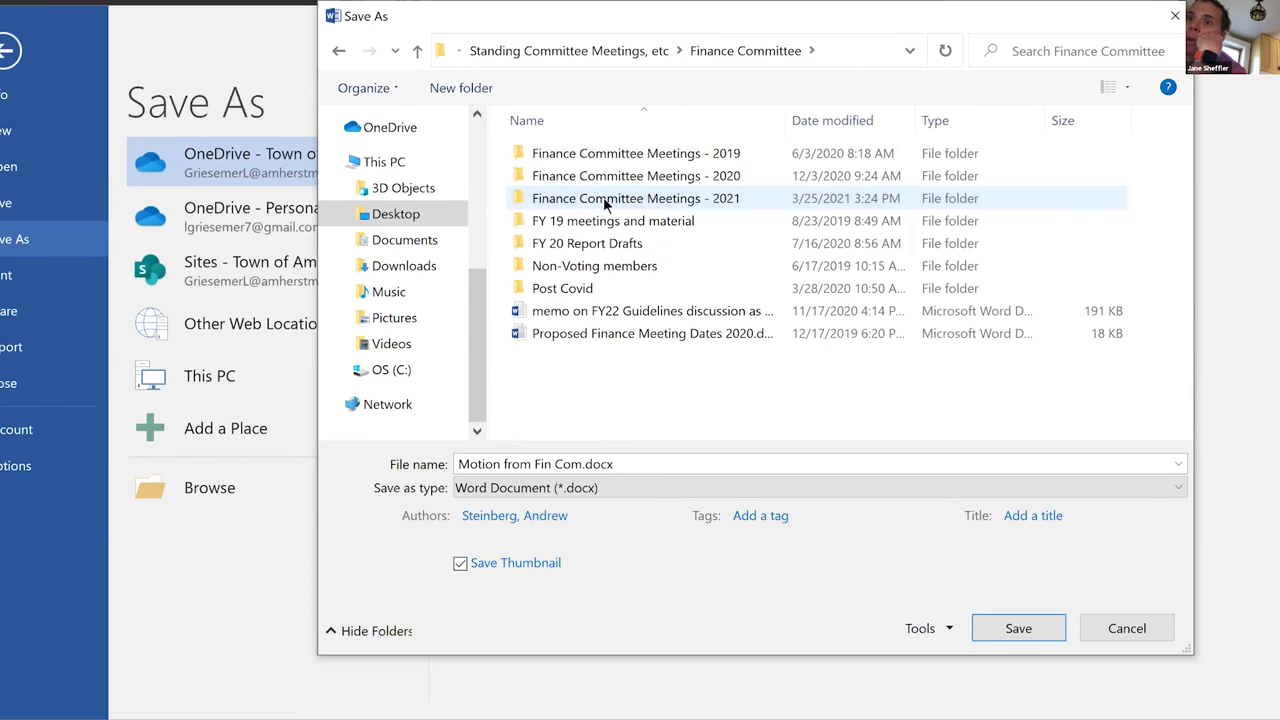
{"action": "double_click", "coordinate": [610, 198]}
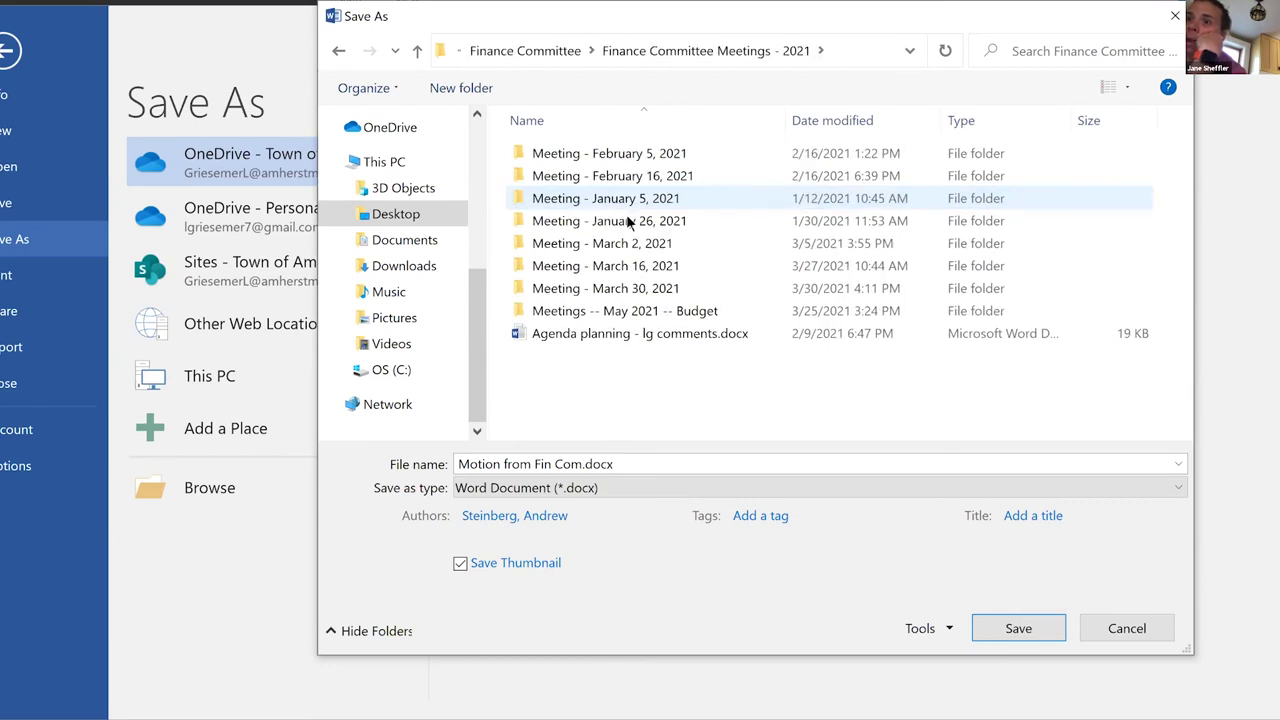
{"action": "double_click", "coordinate": [647, 288]}
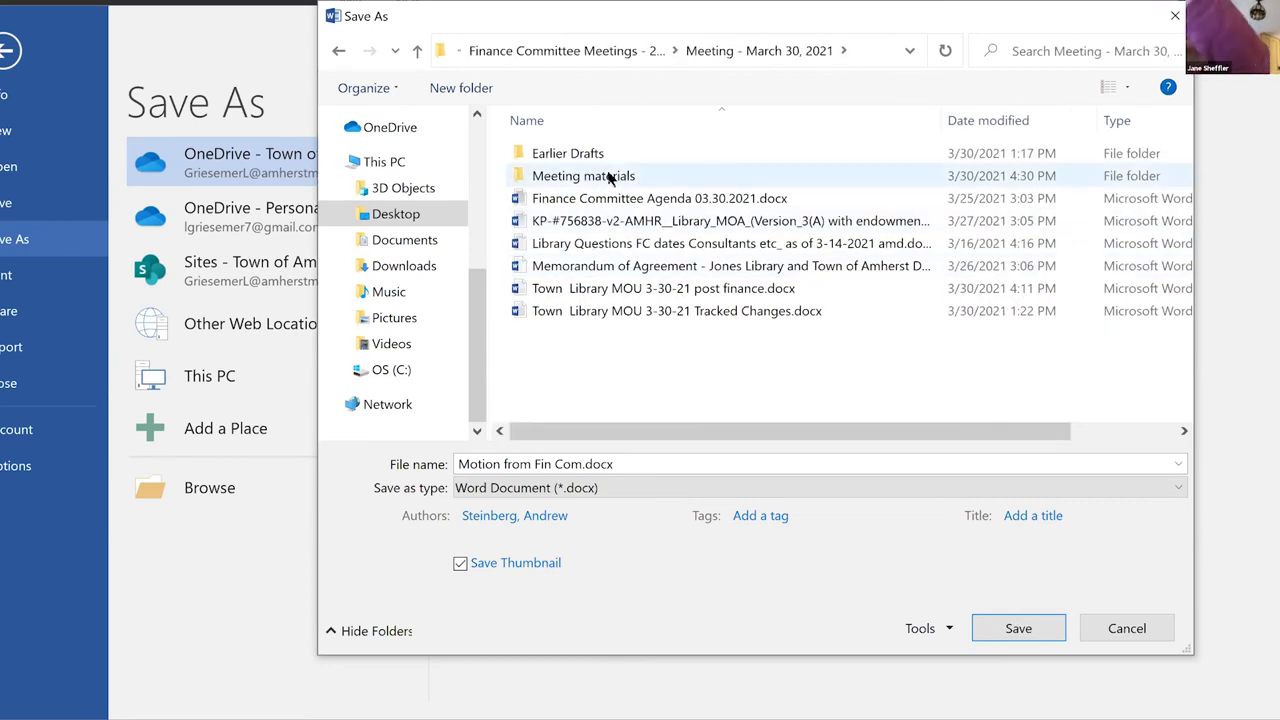
{"action": "double_click", "coordinate": [608, 177]}
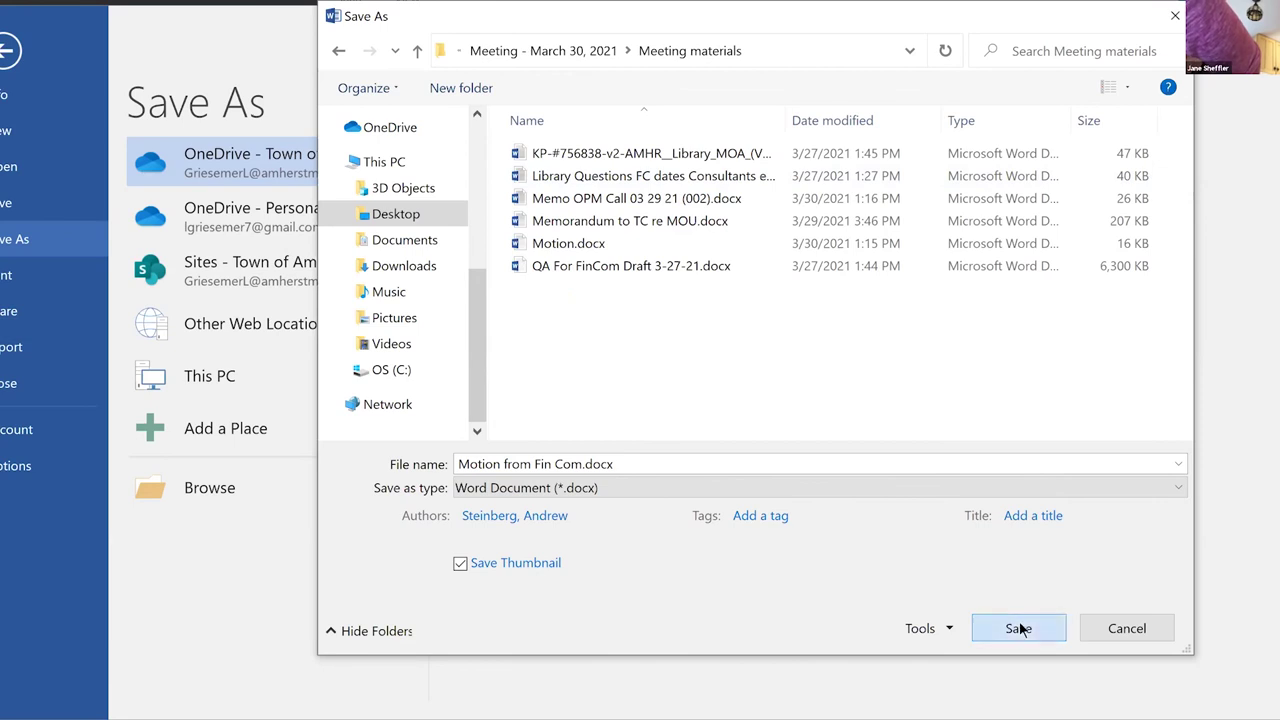
{"action": "key", "text": "Return"}
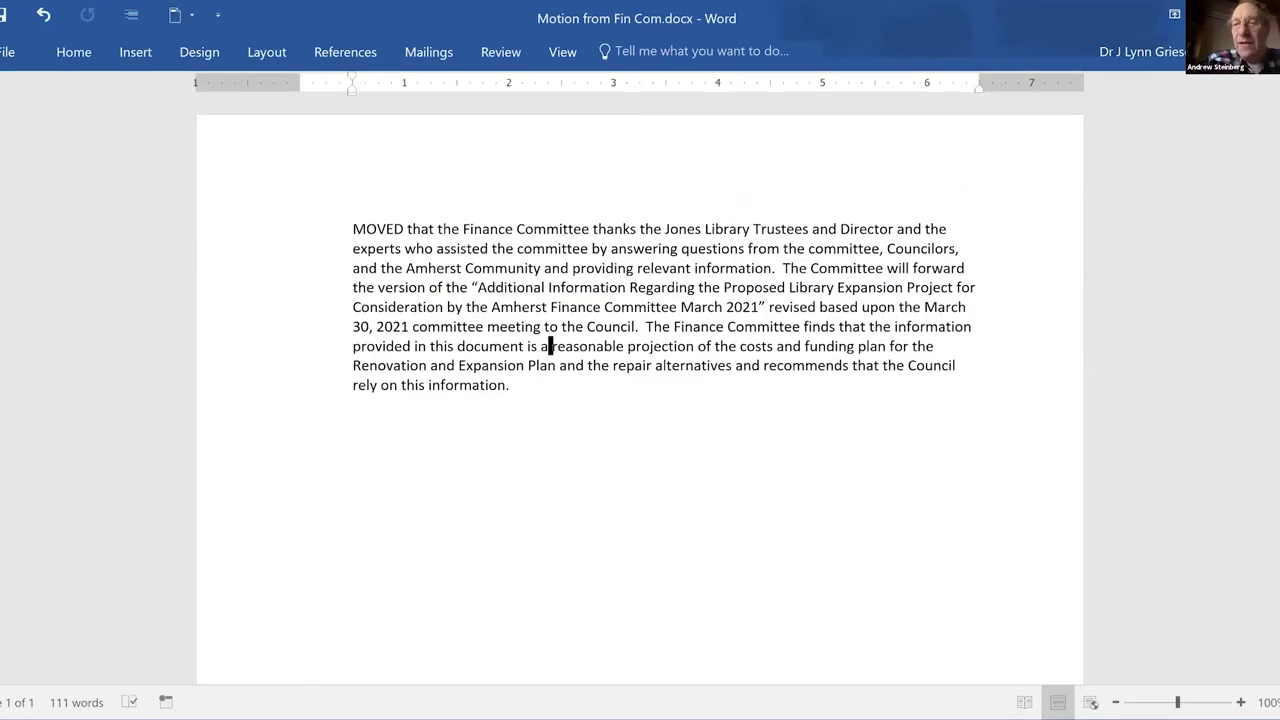